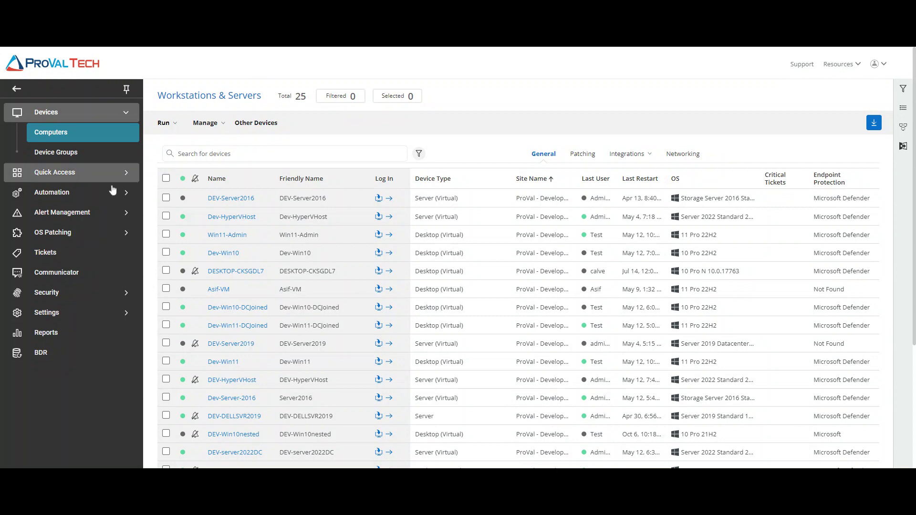
# - Expand the Alert Management section in the left sidebar
pyautogui.click(101, 214)
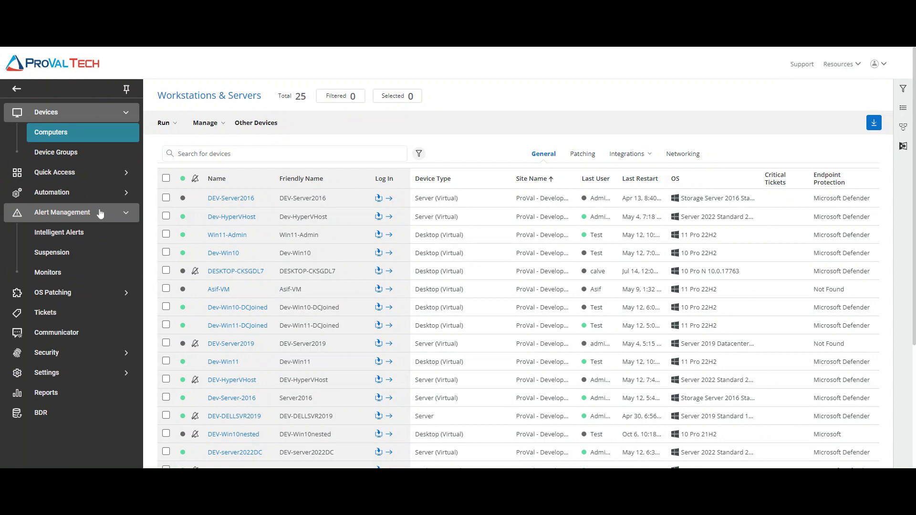
# - Go to the Suspensions page and list the available rule types for a new rule
pyautogui.click(68, 256)
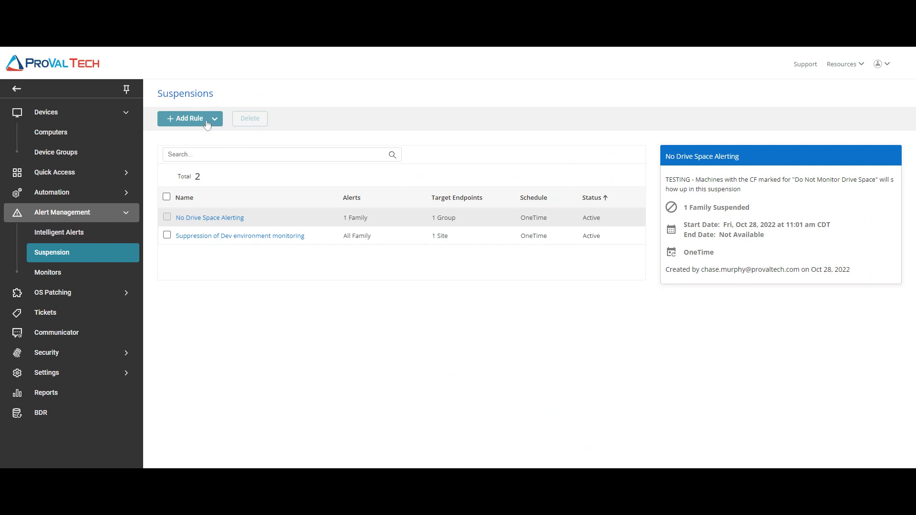
pyautogui.click(207, 124)
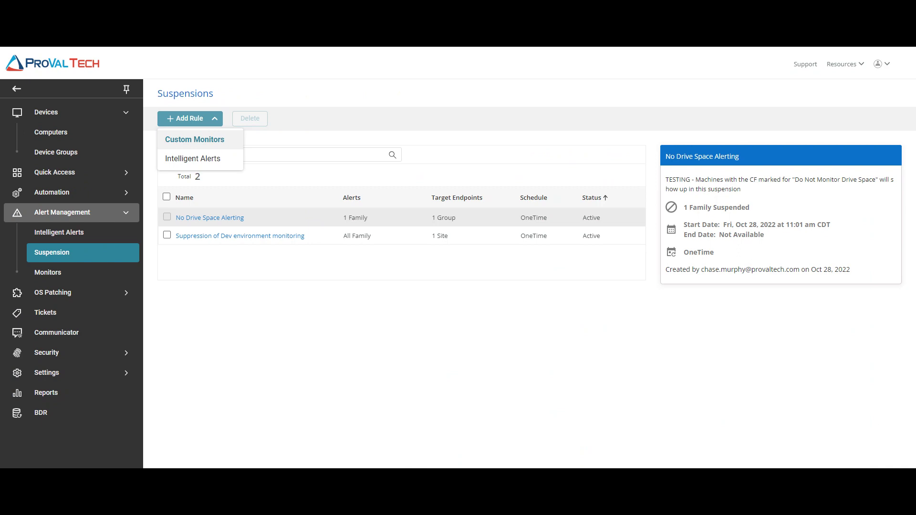
# - Create an Intelligent Alerts suspension named 'Test' with description 'Testing suspensions'
pyautogui.click(214, 159)
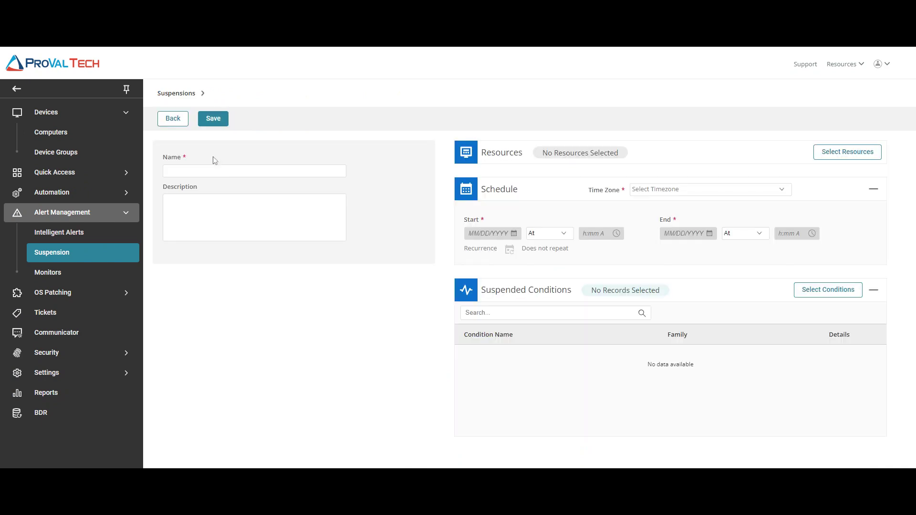
pyautogui.click(203, 172)
pyautogui.write('Test')
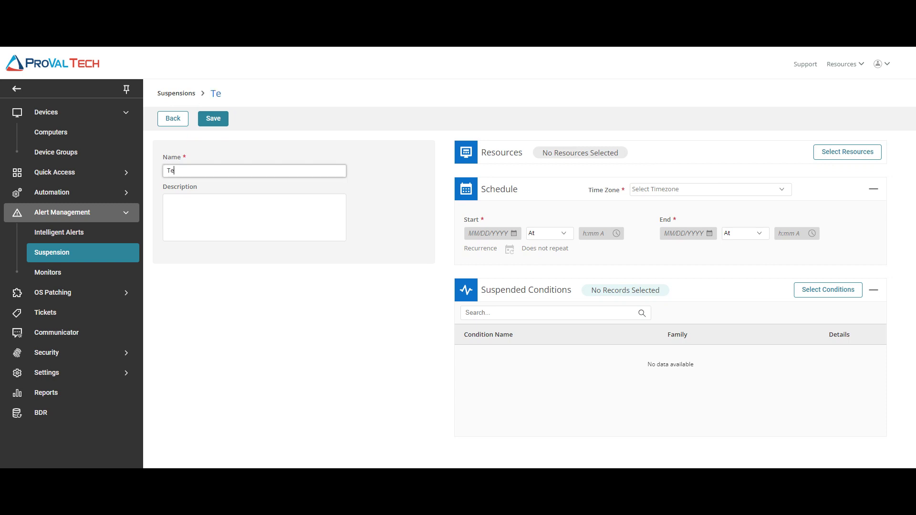
pyautogui.click(167, 200)
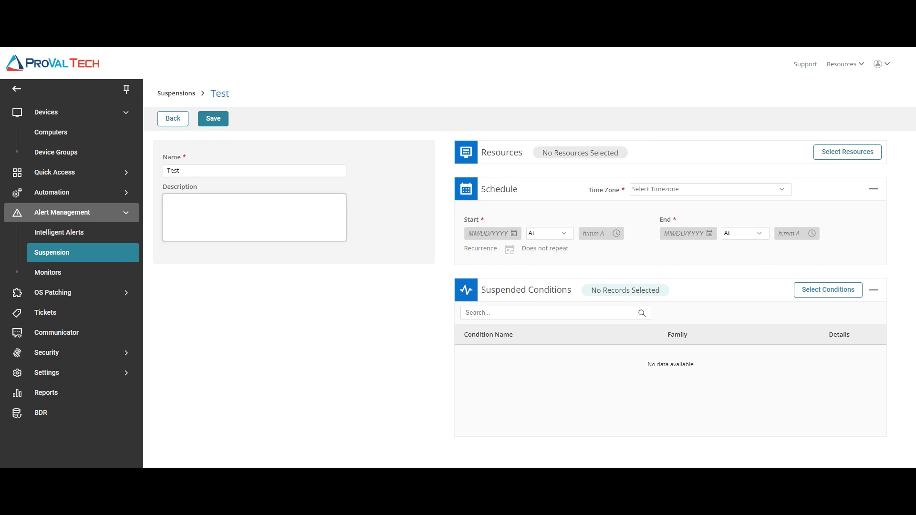
pyautogui.write('Testing suspensions')
pyautogui.click(843, 155)
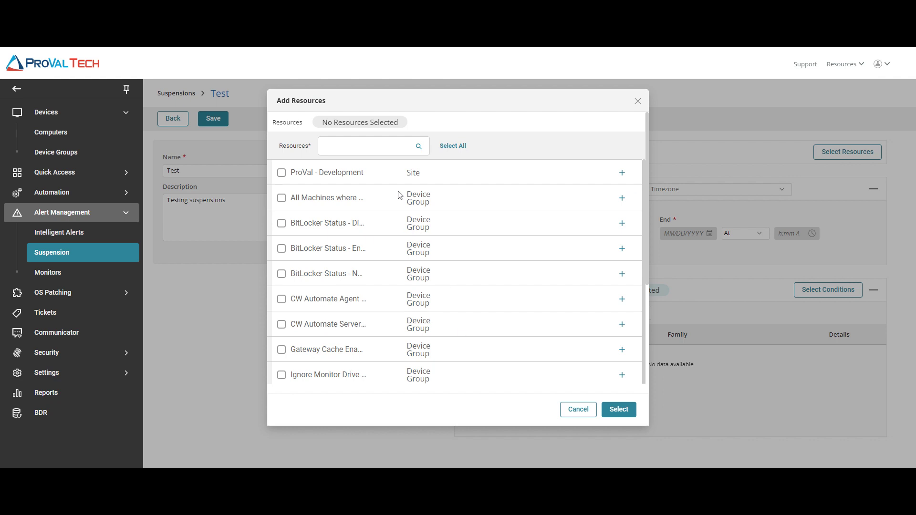
# - Select the ProVal - Development site as the suspension's resource
pyautogui.click(282, 173)
pyautogui.click(620, 409)
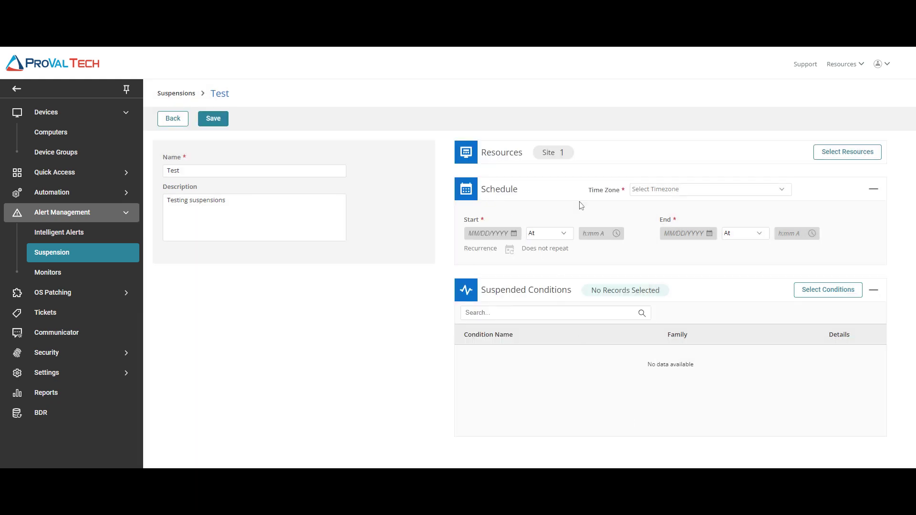
pyautogui.click(716, 191)
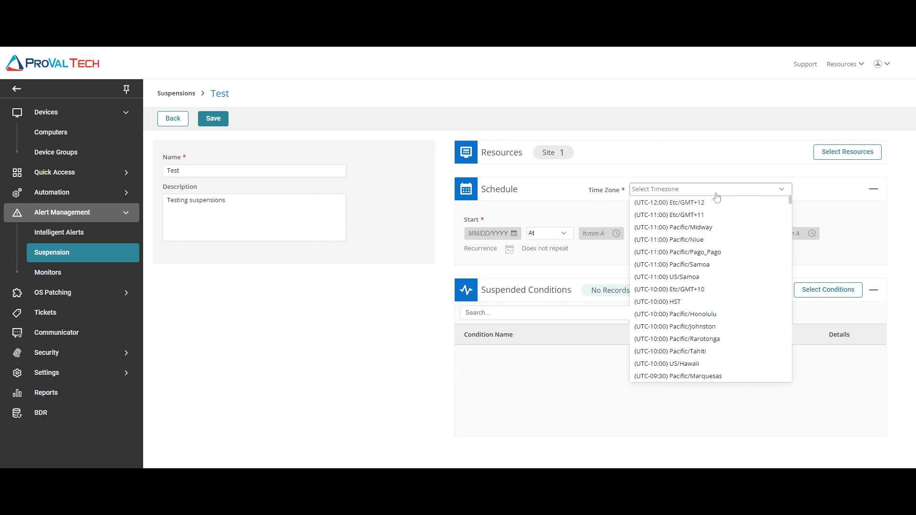
# - Schedule it in (UTC-11:00) US/Samoa from 05/12/2023 2:15 PM to 05/15/2023 2:30 PM
pyautogui.click(689, 277)
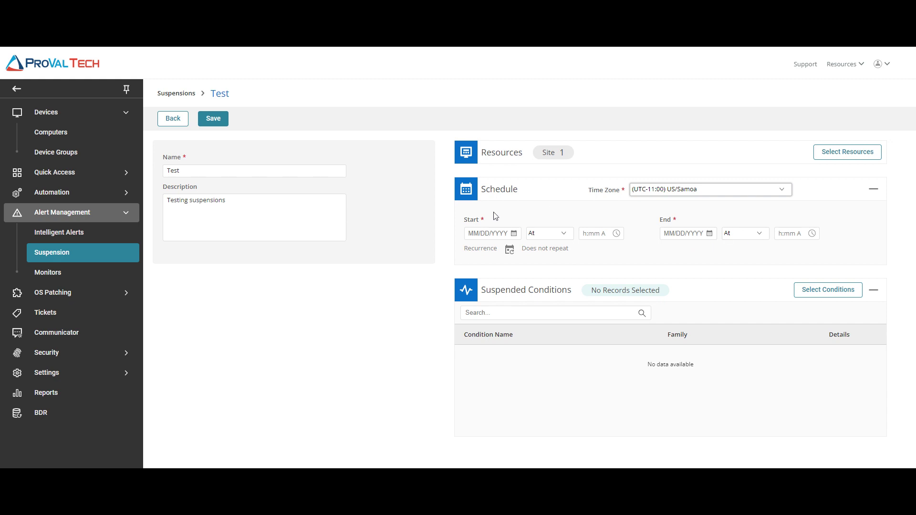
pyautogui.click(515, 234)
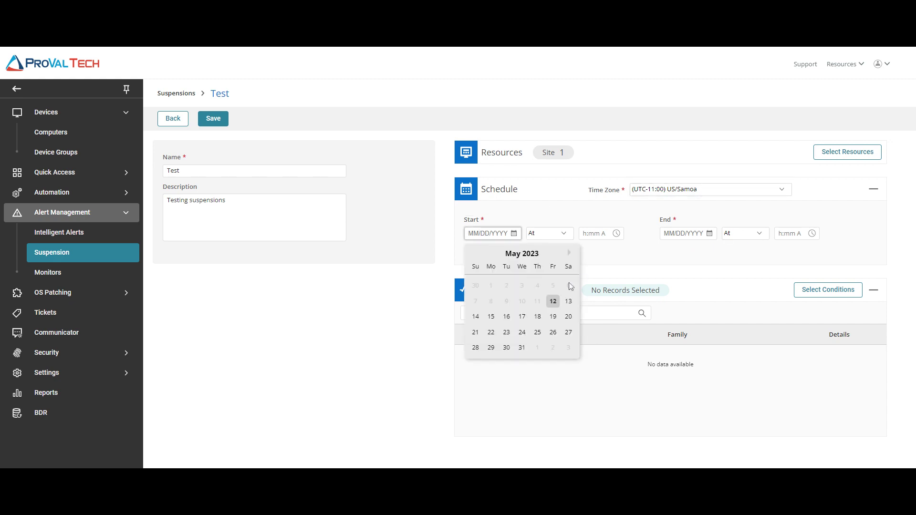
pyautogui.click(554, 302)
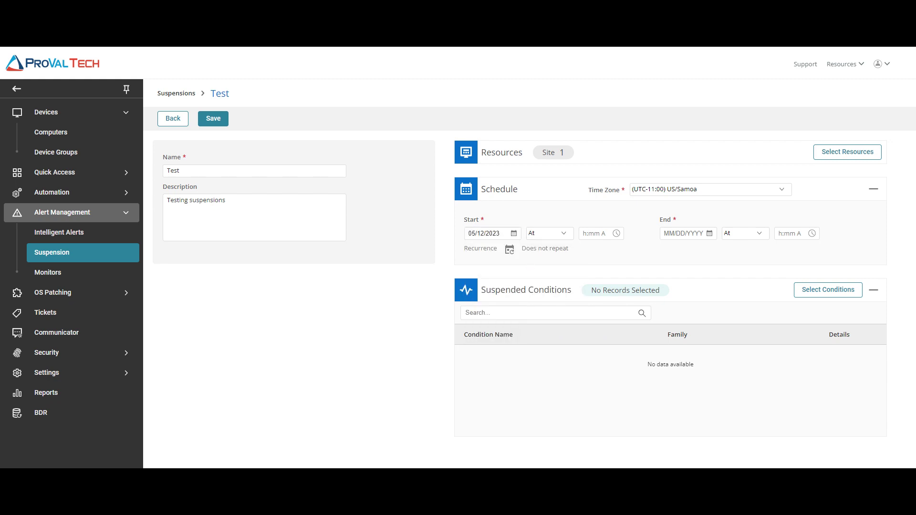
pyautogui.click(597, 233)
pyautogui.click(598, 308)
pyautogui.click(710, 234)
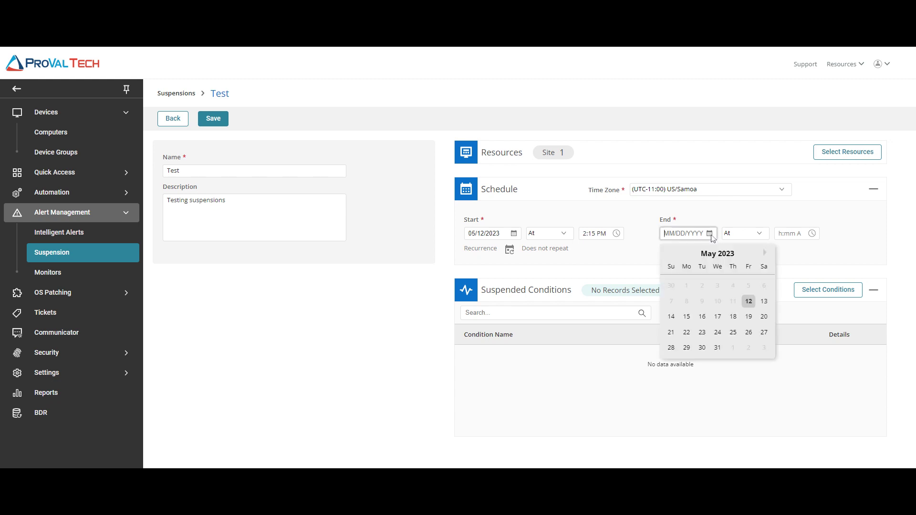
pyautogui.click(686, 317)
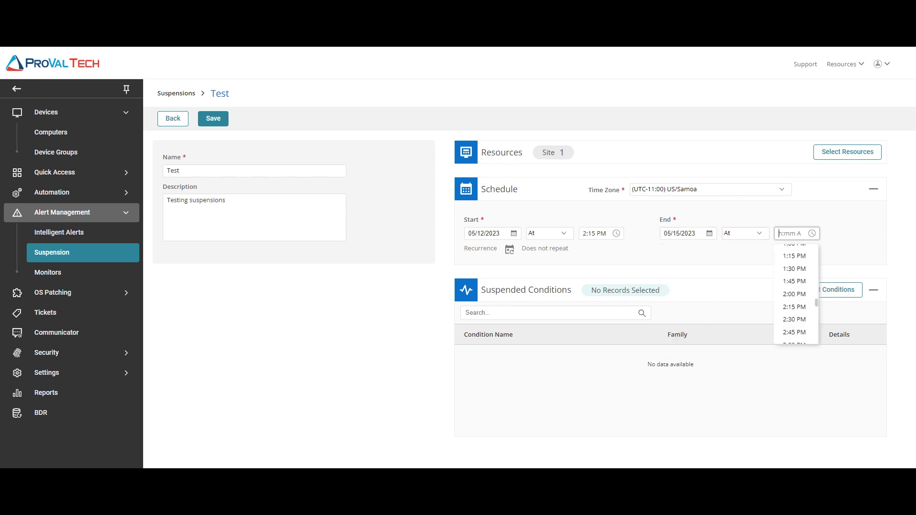
pyautogui.click(777, 234)
pyautogui.click(795, 320)
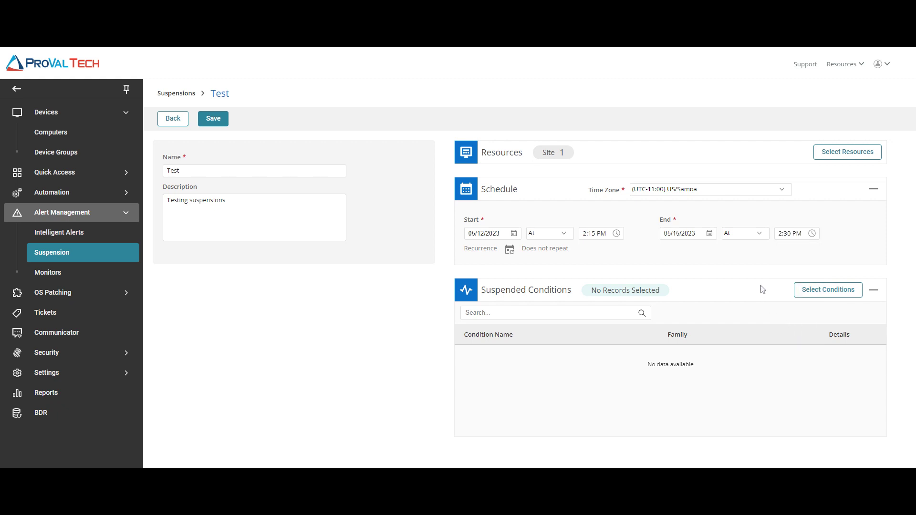
# - Change the suspension's Start to Now and its End to Never
pyautogui.click(562, 233)
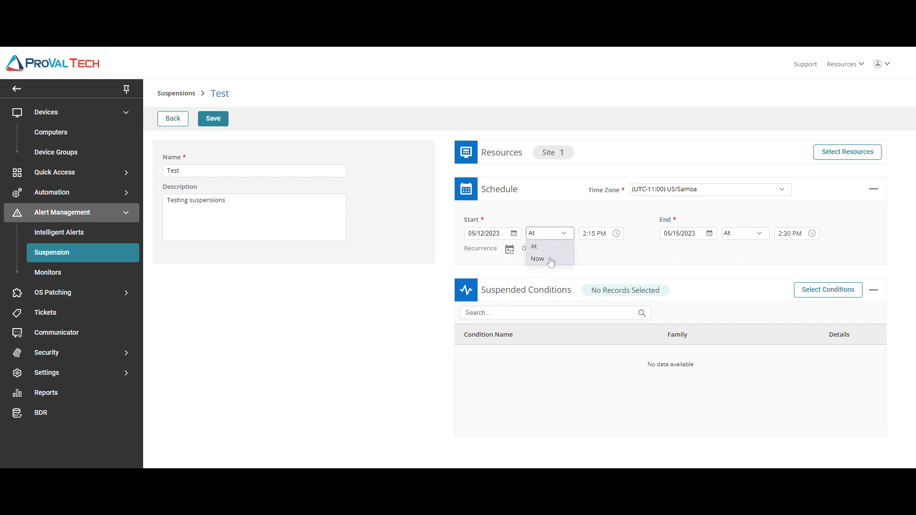
pyautogui.click(551, 260)
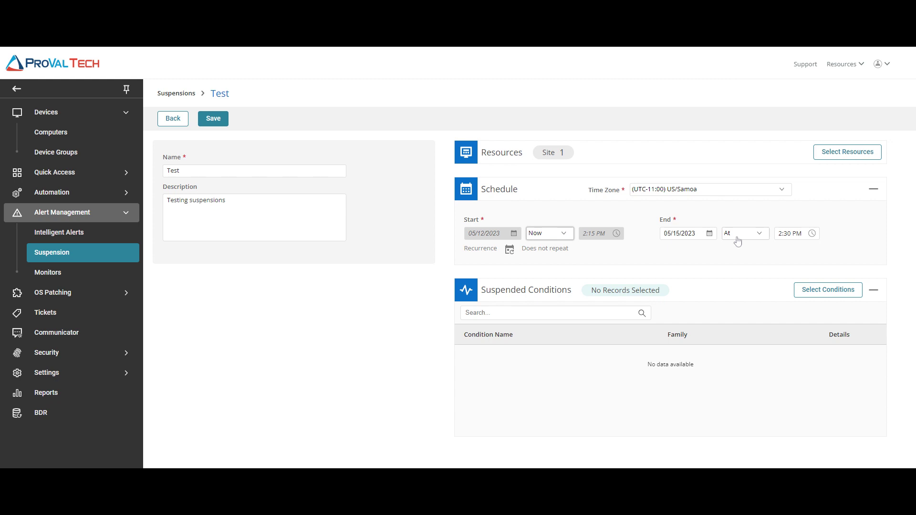
pyautogui.click(754, 233)
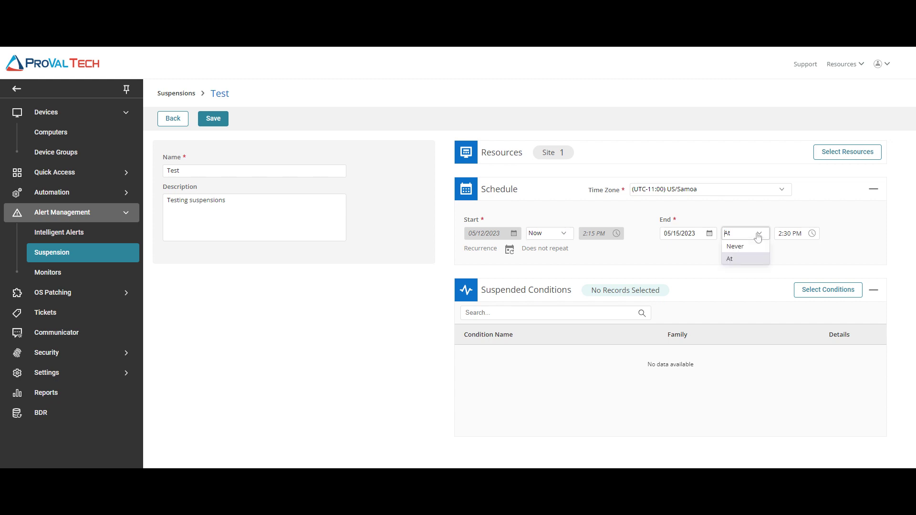
pyautogui.click(745, 248)
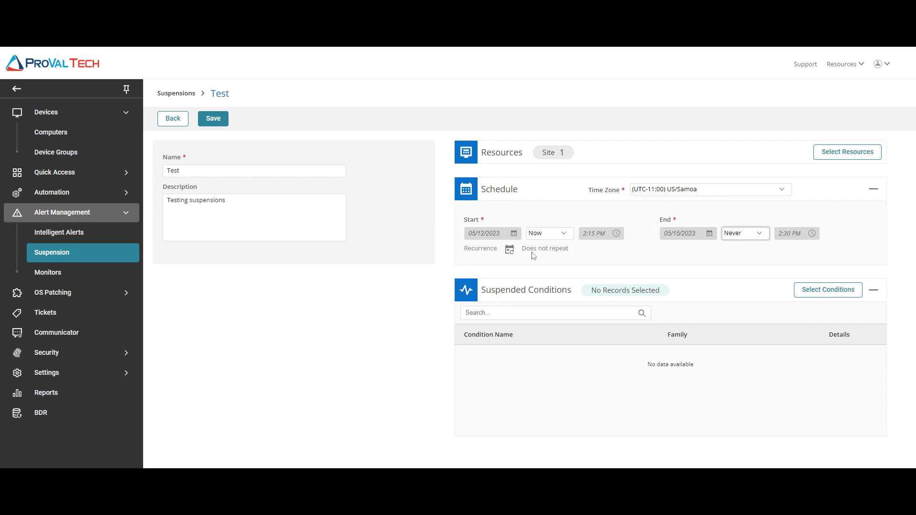
pyautogui.click(509, 250)
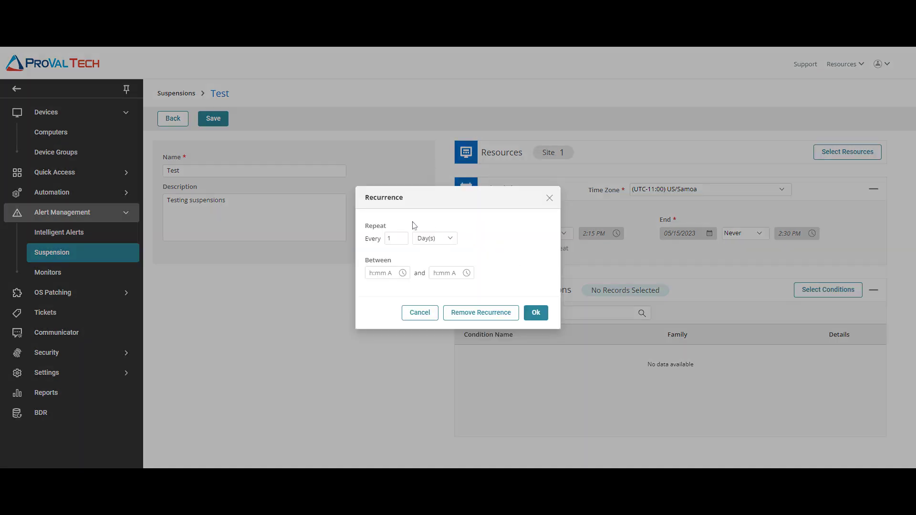
pyautogui.click(451, 243)
pyautogui.click(504, 256)
pyautogui.click(420, 312)
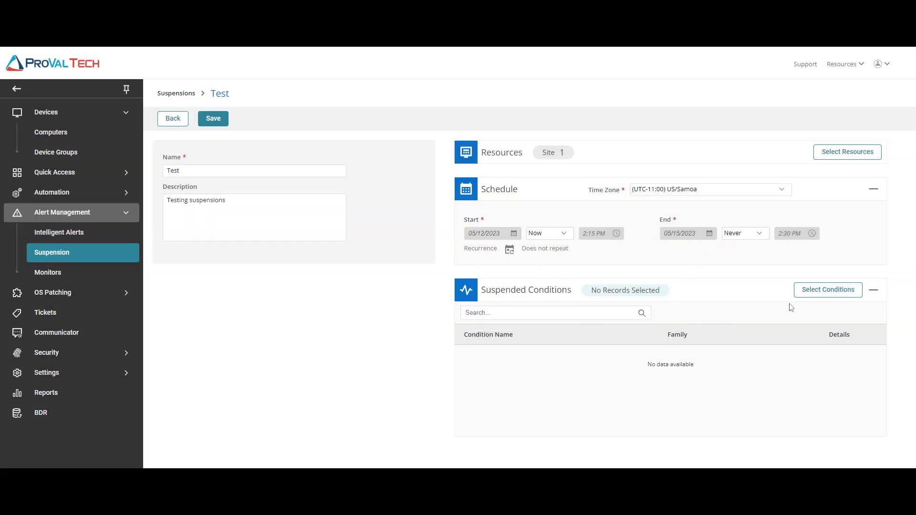
# - Add the entire Disk space condition family (six conditions) to the suspension
pyautogui.click(813, 294)
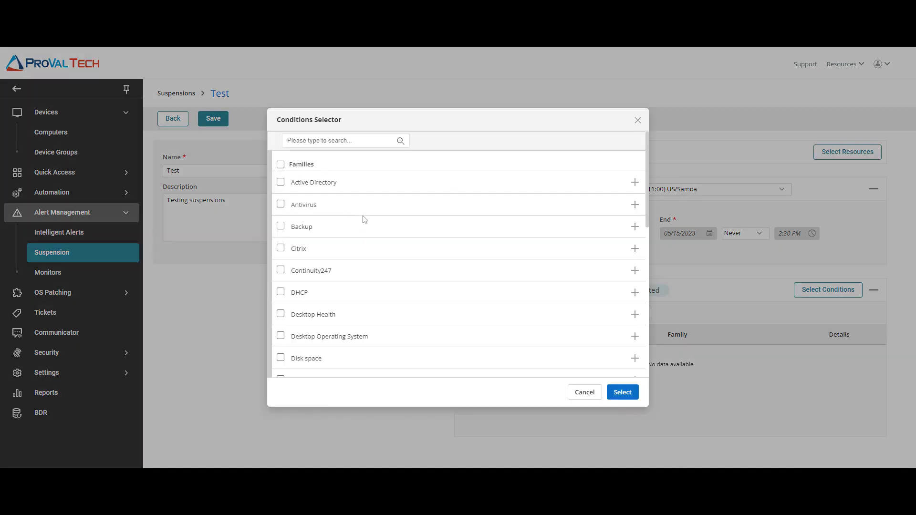
pyautogui.scroll(-10, 363, 218)
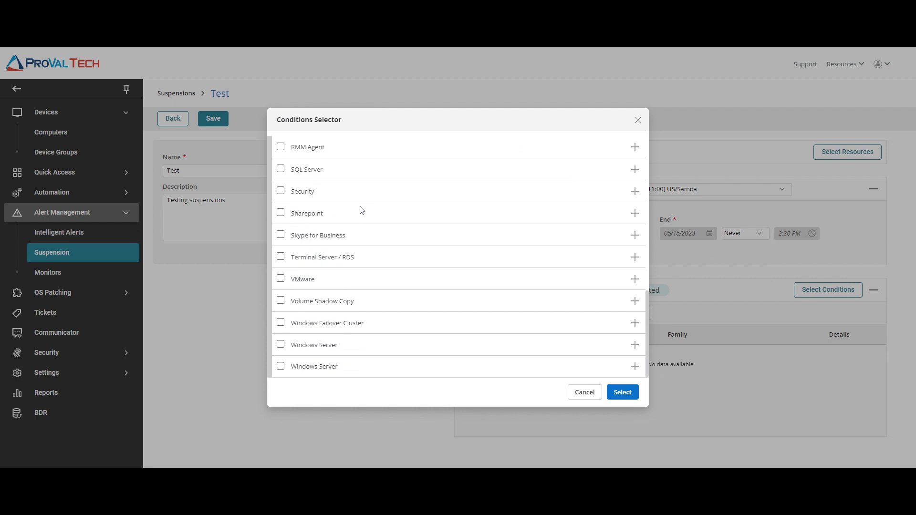
pyautogui.scroll(10, 364, 211)
pyautogui.scroll(-2, 448, 310)
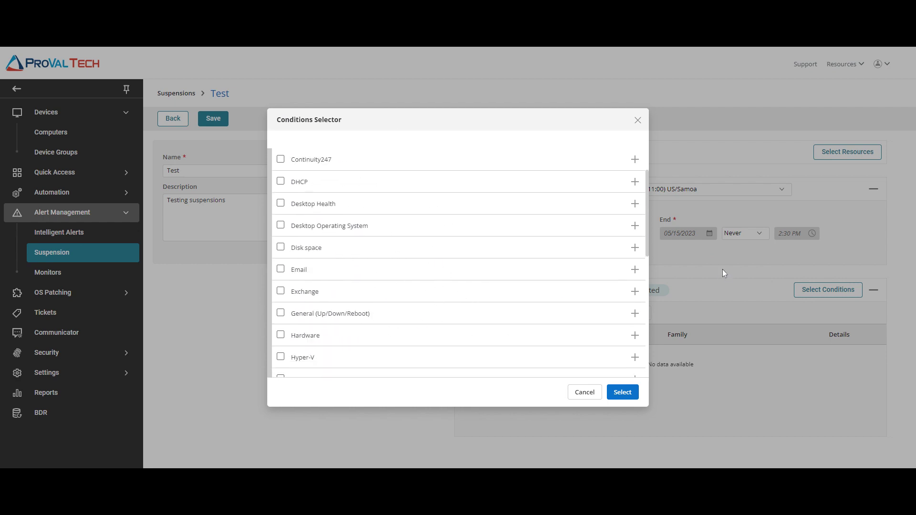
pyautogui.click(635, 248)
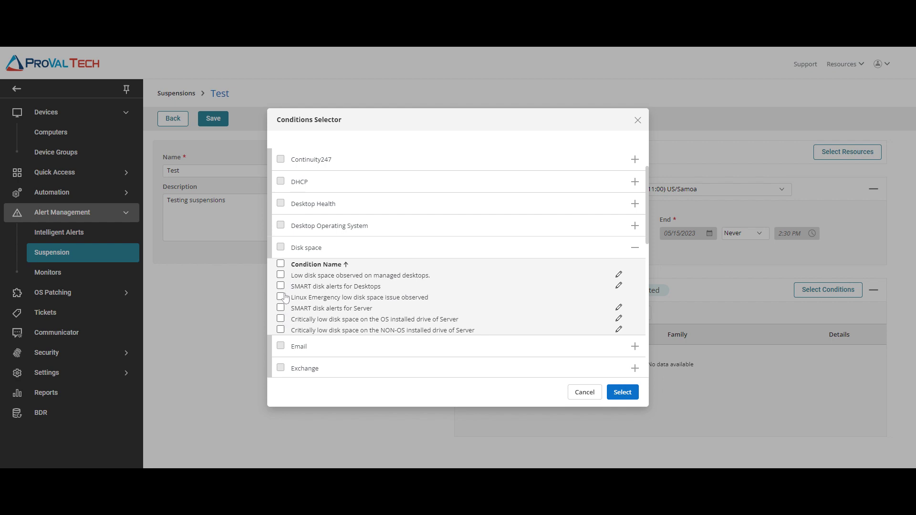
pyautogui.click(635, 248)
pyautogui.click(280, 247)
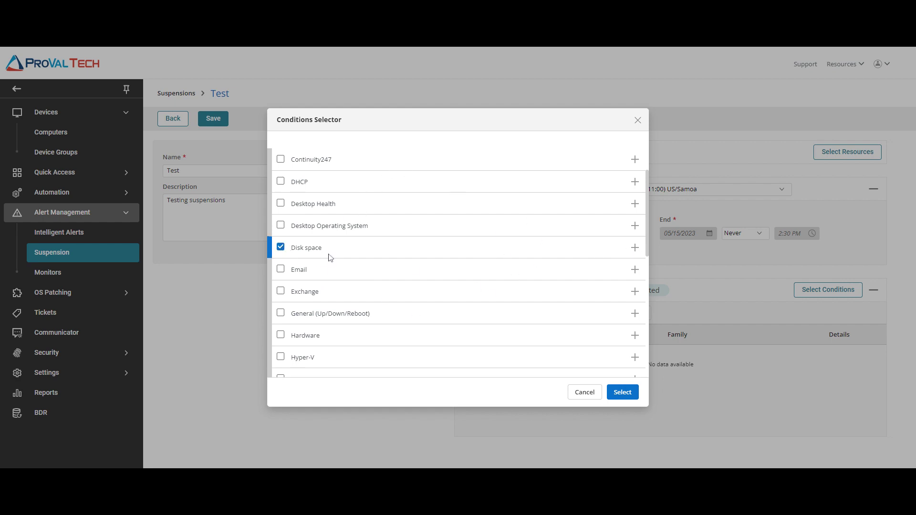
pyautogui.click(623, 392)
pyautogui.scroll(-3, 579, 372)
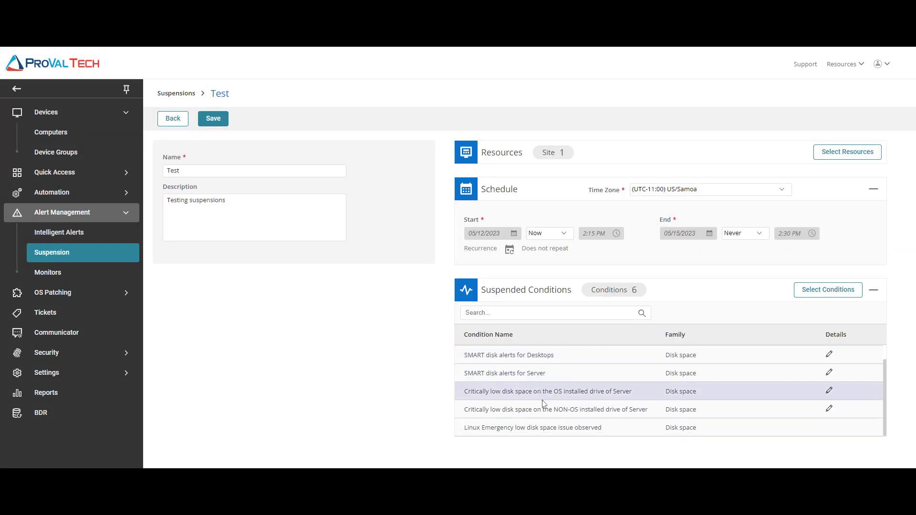
# - Save the 'Test' suspension rule
pyautogui.scroll(1, 557, 398)
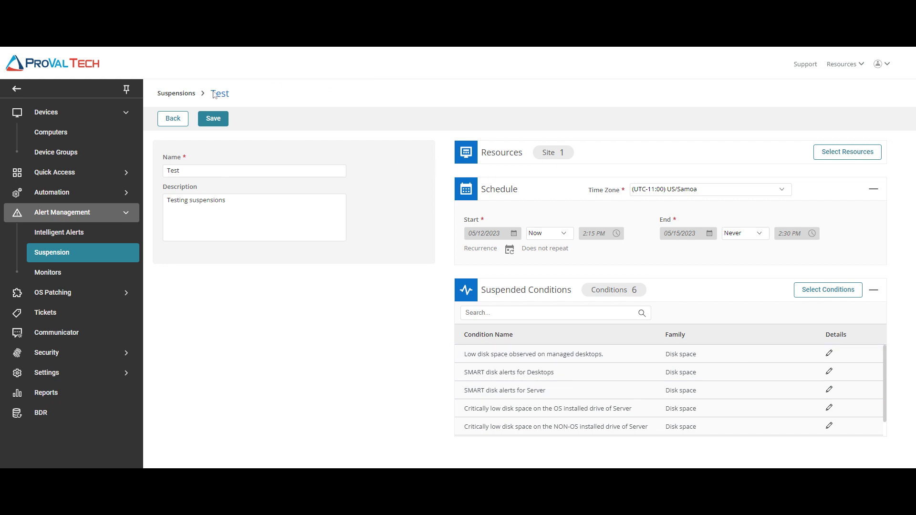
pyautogui.click(214, 120)
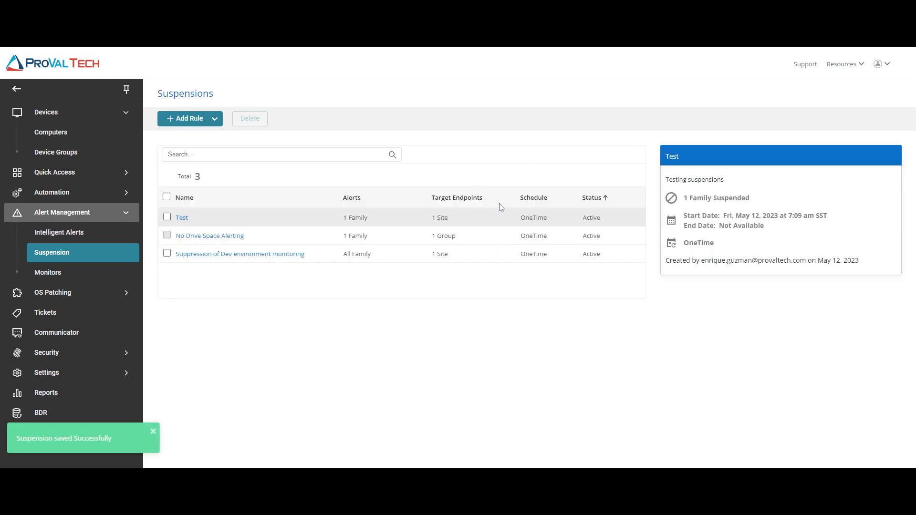